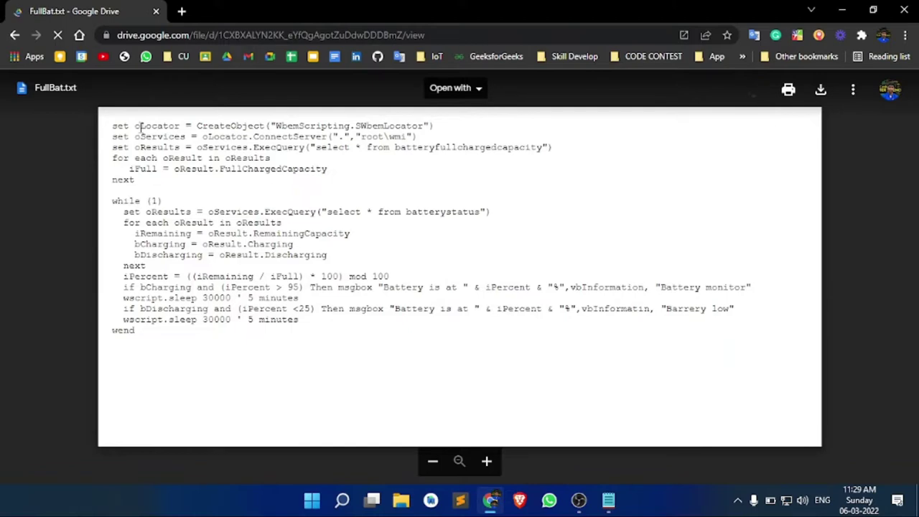
- Download FullBat.txt from the Drive preview and save it to the Desktop as a TXT file
{"action": "left_click", "coordinate": [821, 99]}
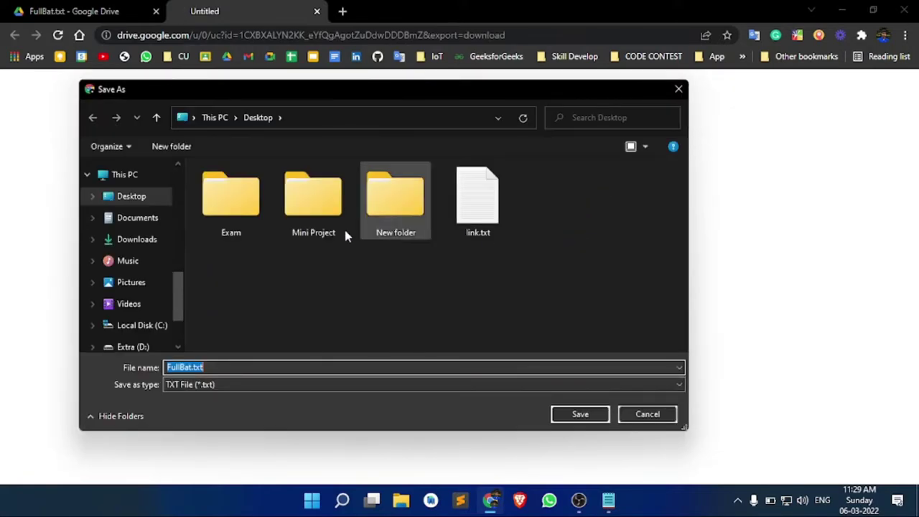
{"action": "left_click", "coordinate": [135, 198]}
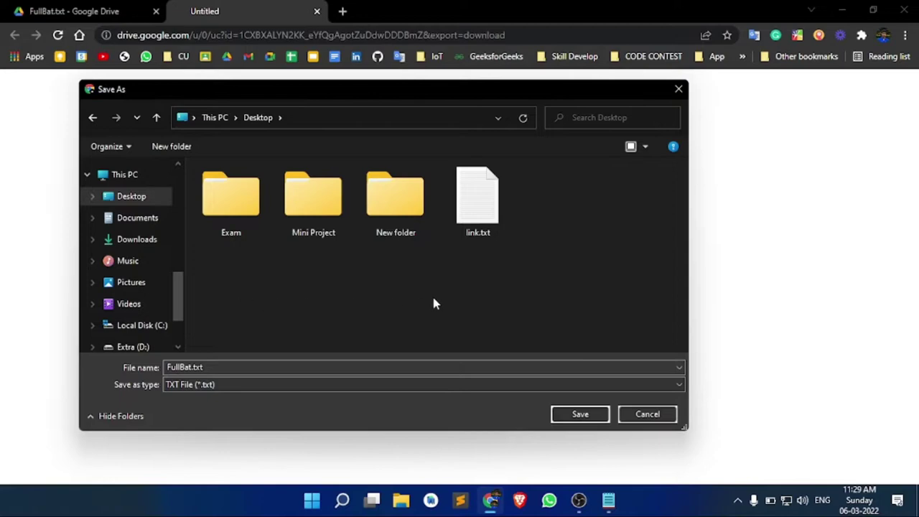
{"action": "left_click", "coordinate": [580, 415]}
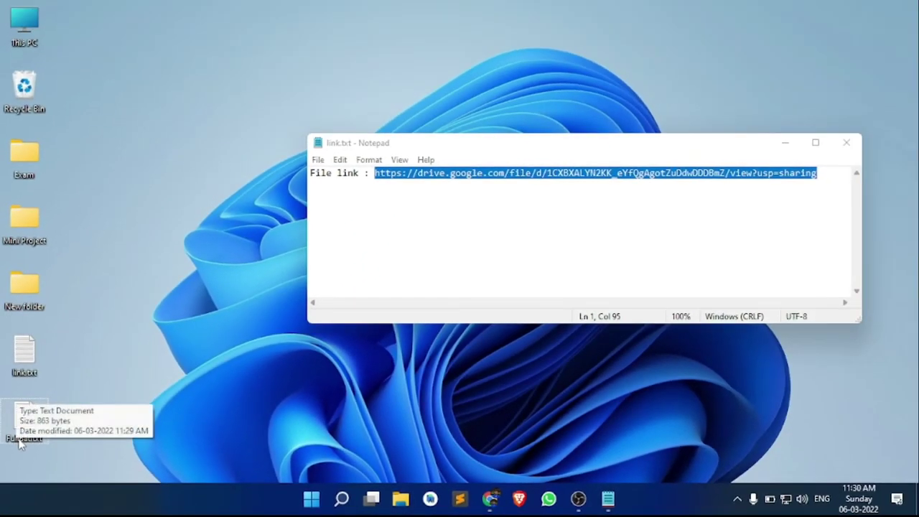
- Rename the downloaded FullBat.txt on the desktop to FullBat.vbs
{"action": "right_click", "coordinate": [43, 364]}
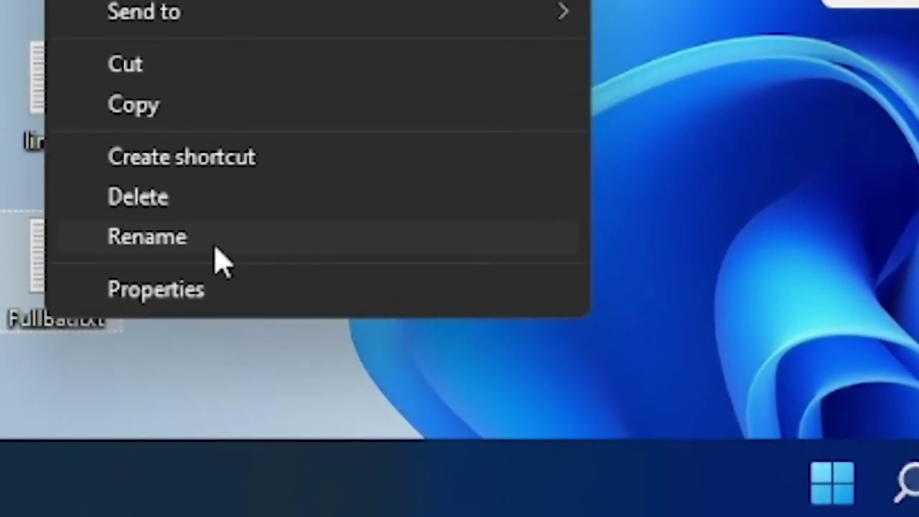
{"action": "left_click", "coordinate": [58, 408]}
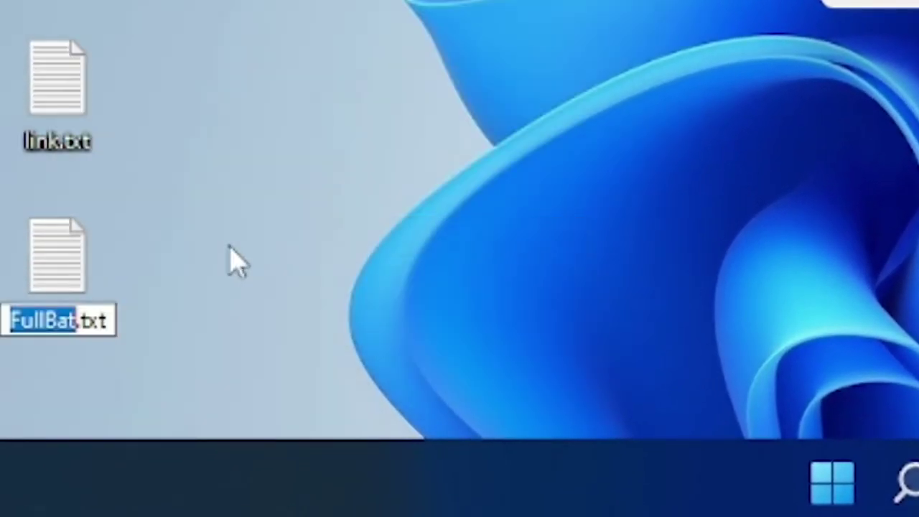
{"action": "left_click", "coordinate": [94, 321]}
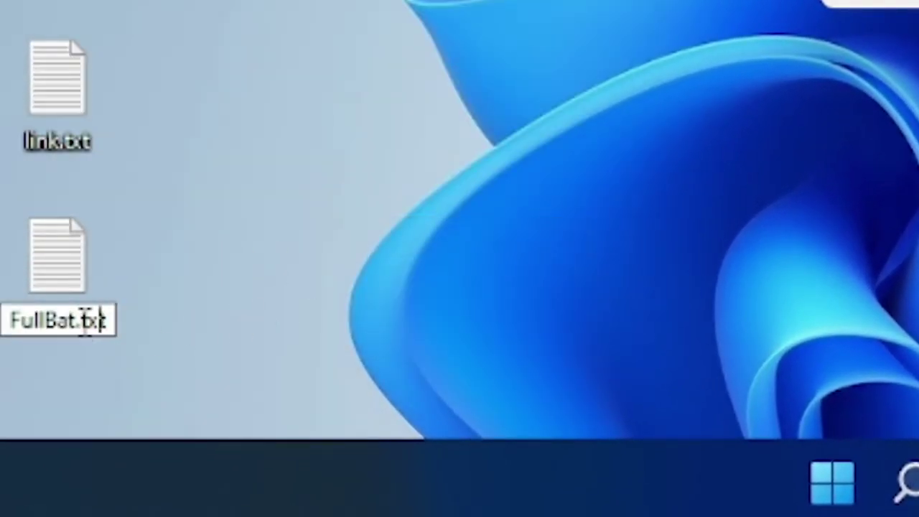
{"action": "left_click_drag", "start_coordinate": [85, 321], "coordinate": [123, 320]}
{"action": "type", "text": "vbs"}
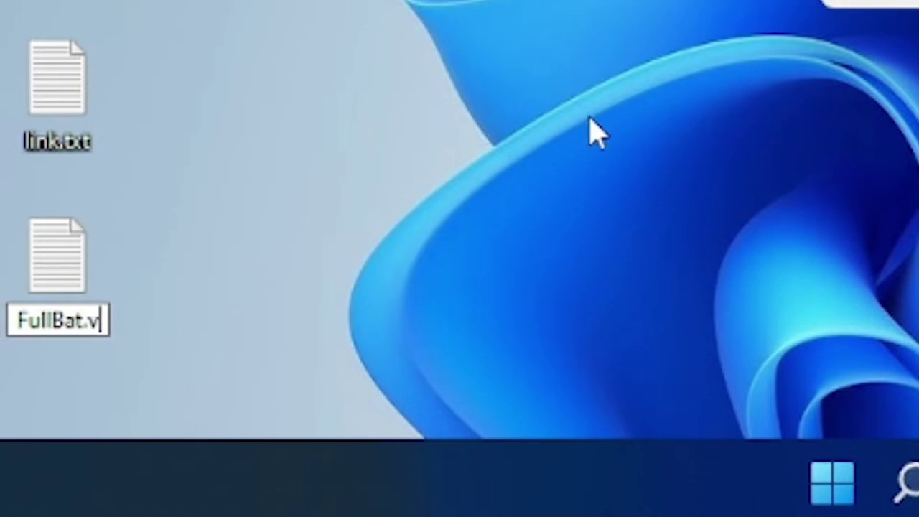
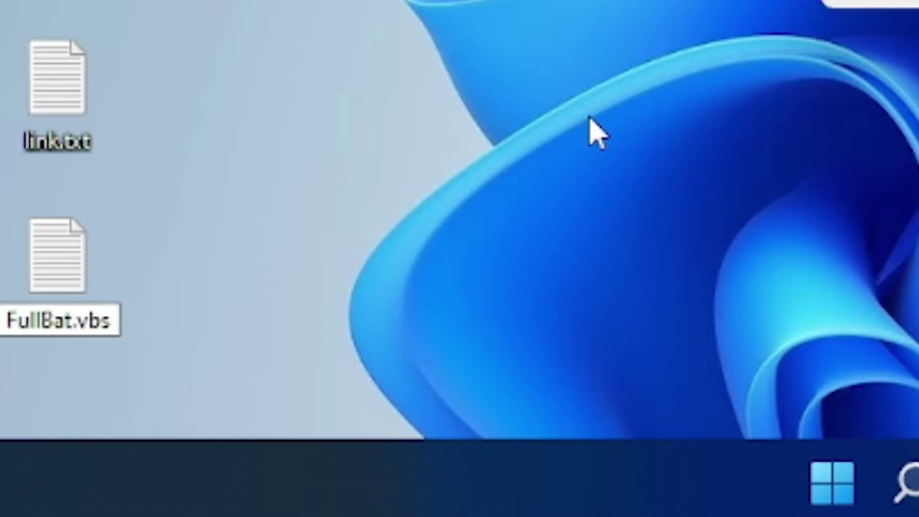
{"action": "key", "text": "Return"}
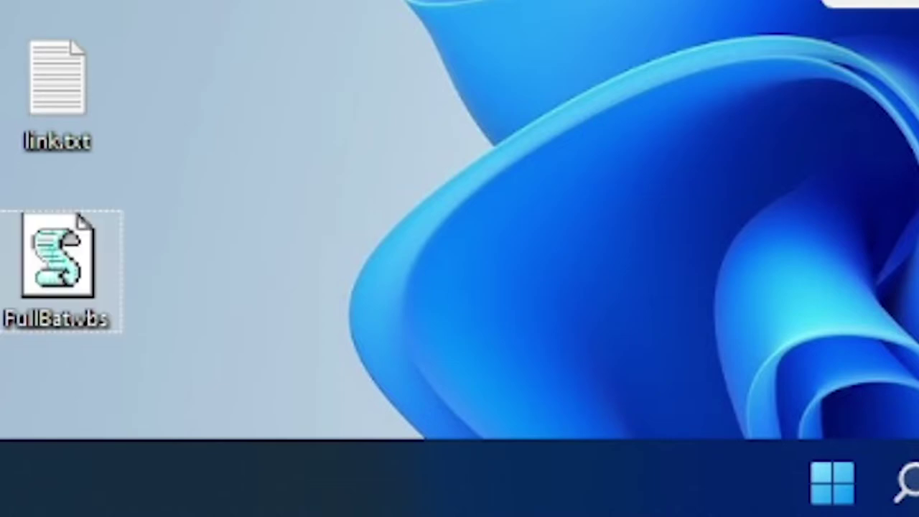
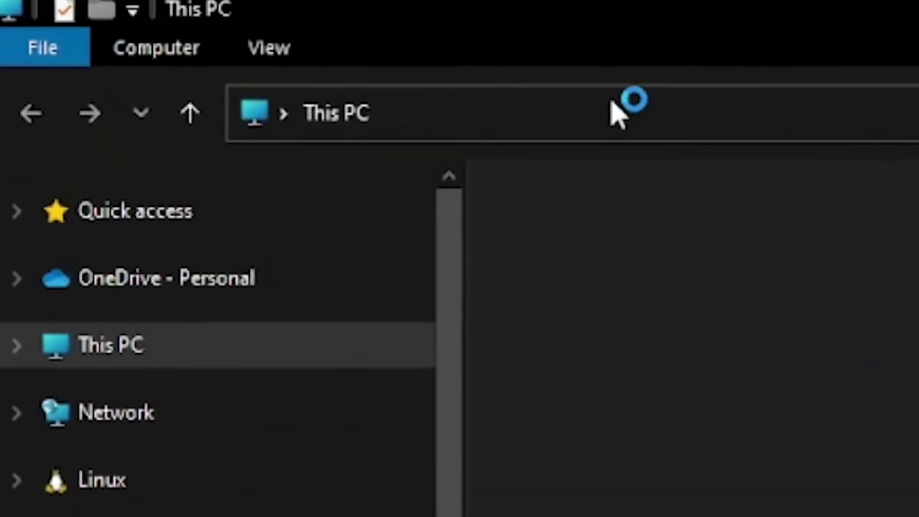
- Go to the Startup folder from This PC by entering "startup" as the location
{"action": "left_click", "coordinate": [537, 114]}
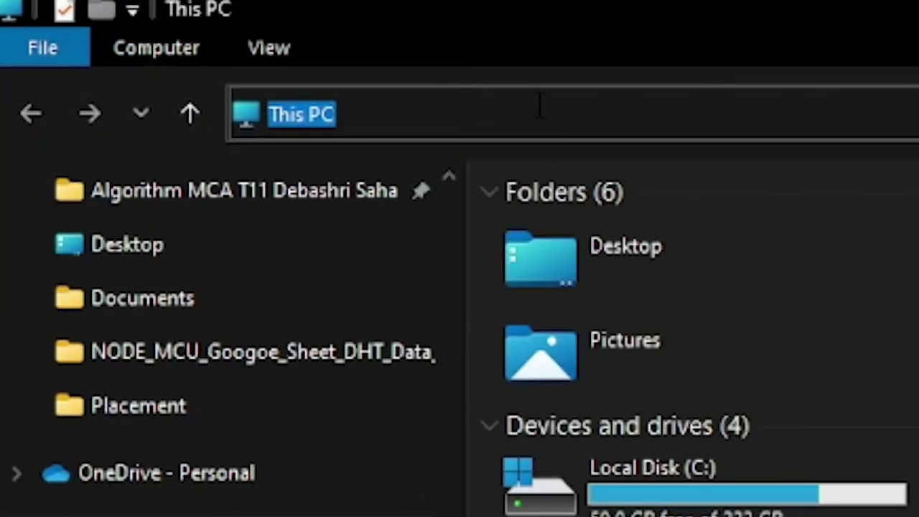
{"action": "type", "text": "start"}
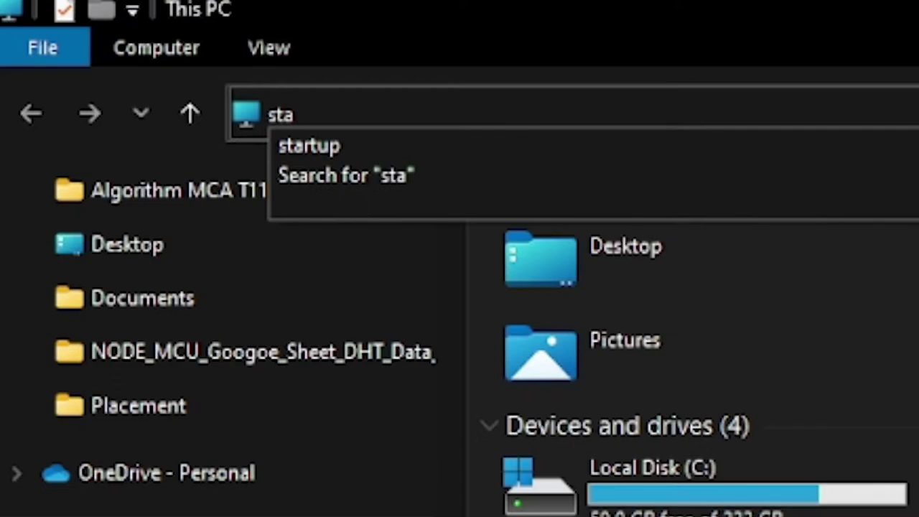
{"action": "type", "text": "up"}
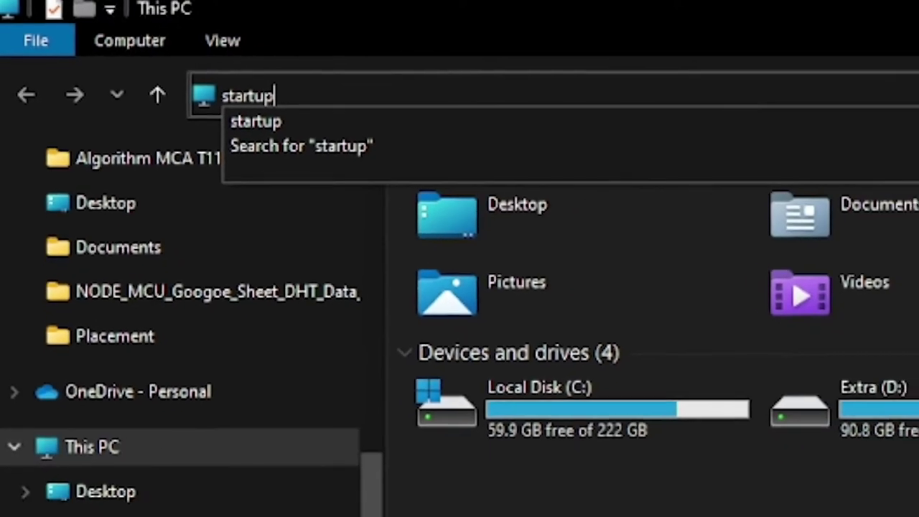
{"action": "key", "text": "Return"}
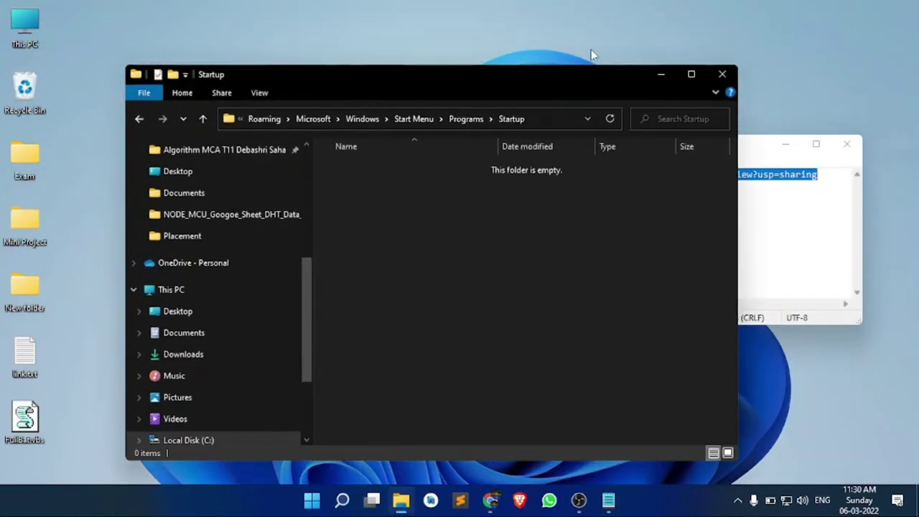
- Move FullBat.vbs from the desktop into the Startup folder and close the folder window
{"action": "left_click_drag", "start_coordinate": [432, 78], "coordinate": [586, 51]}
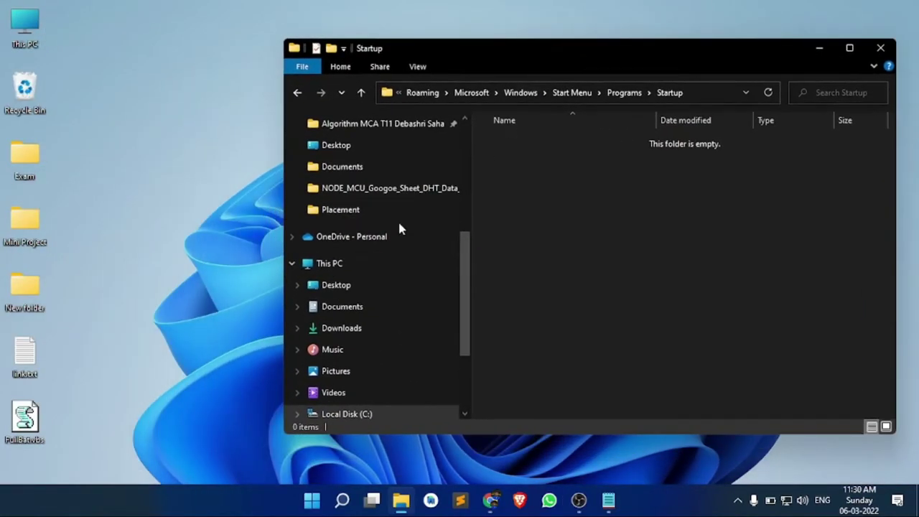
{"action": "left_click", "coordinate": [90, 413]}
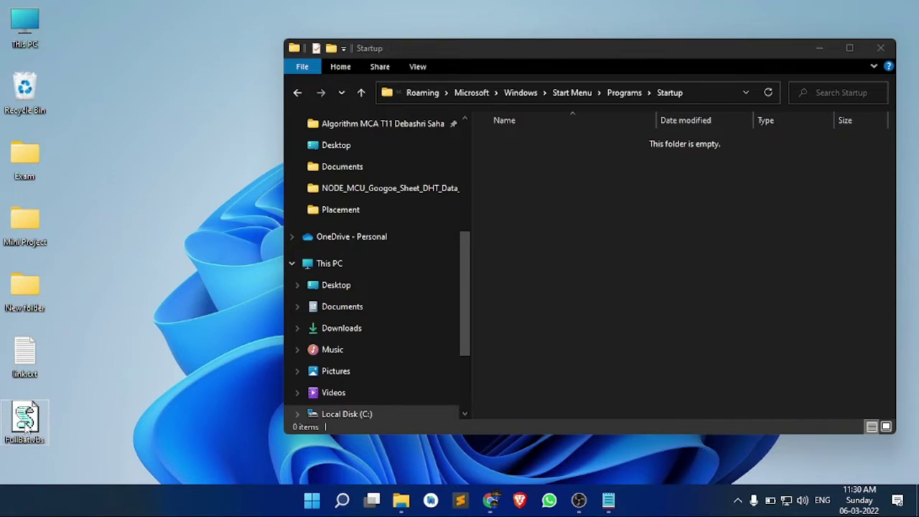
{"action": "right_click", "coordinate": [25, 426]}
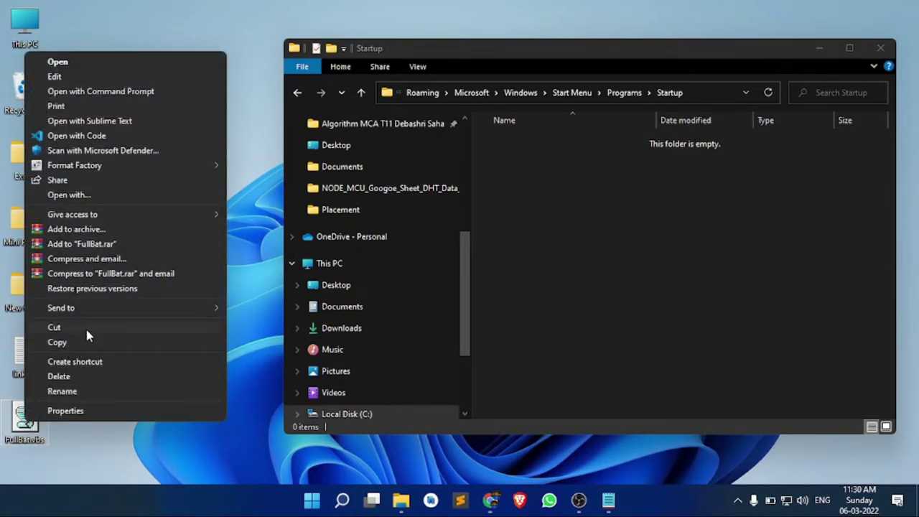
{"action": "left_click", "coordinate": [86, 327]}
{"action": "left_click", "coordinate": [563, 253]}
{"action": "right_click", "coordinate": [565, 260]}
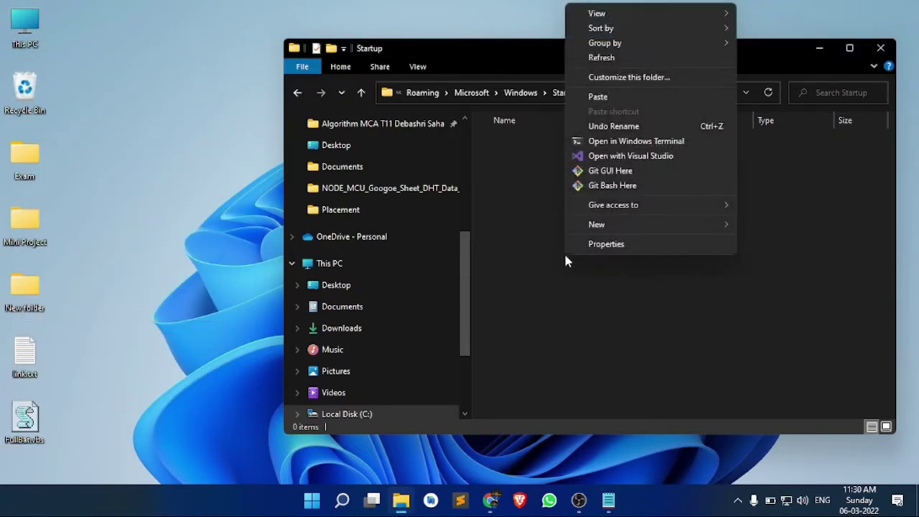
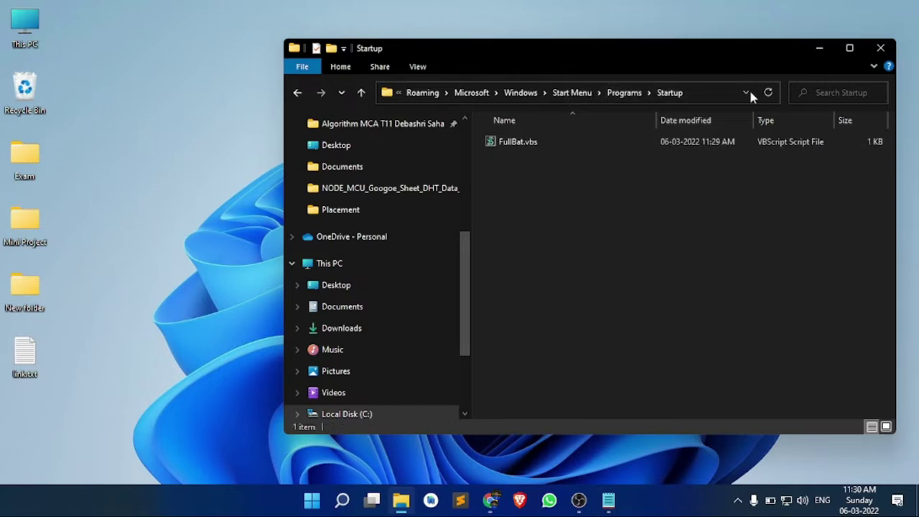
{"action": "left_click_drag", "start_coordinate": [674, 50], "coordinate": [574, 57]}
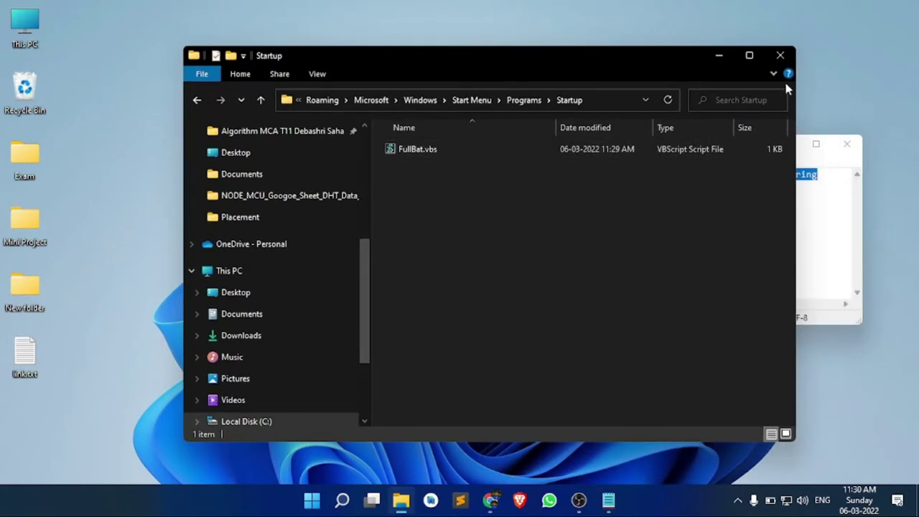
{"action": "left_click", "coordinate": [781, 58]}
- Add the line "Restart ......." below the file link in link.txt and close the file
{"action": "left_click", "coordinate": [459, 208]}
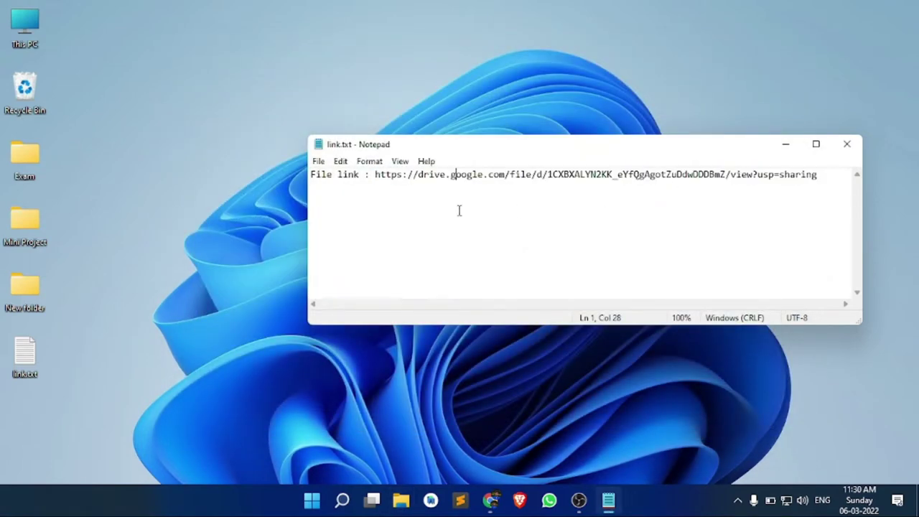
{"action": "key", "text": "space"}
{"action": "key", "text": "BackSpace"}
{"action": "type", "text": "R"}
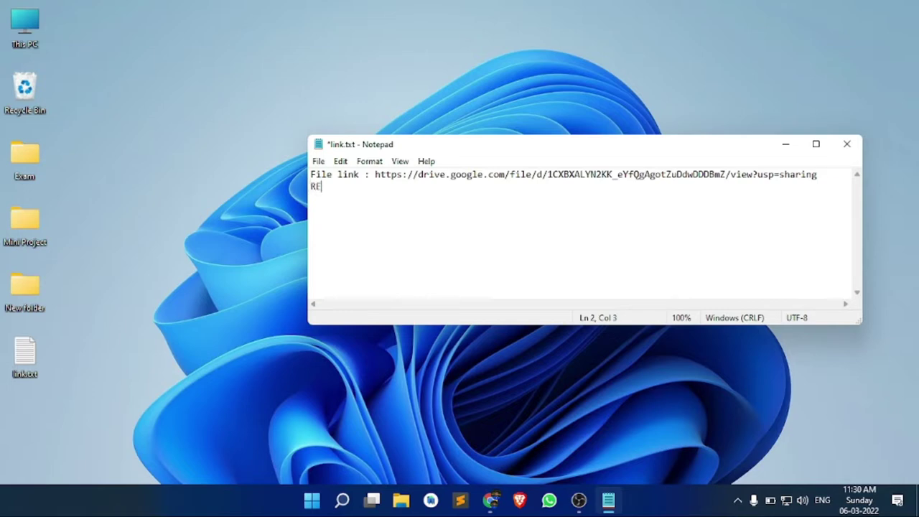
{"action": "type", "text": "estart ......."}
{"action": "left_click", "coordinate": [847, 145]}
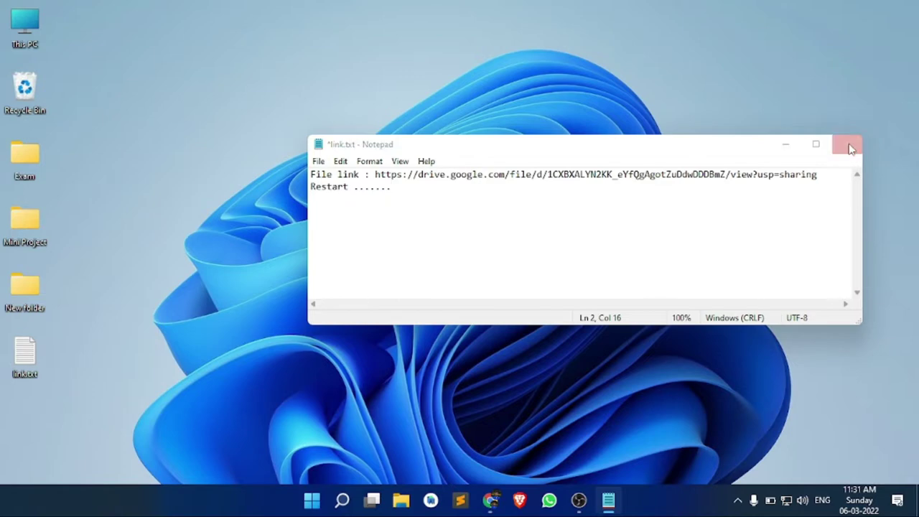
{"action": "left_click", "coordinate": [411, 256]}
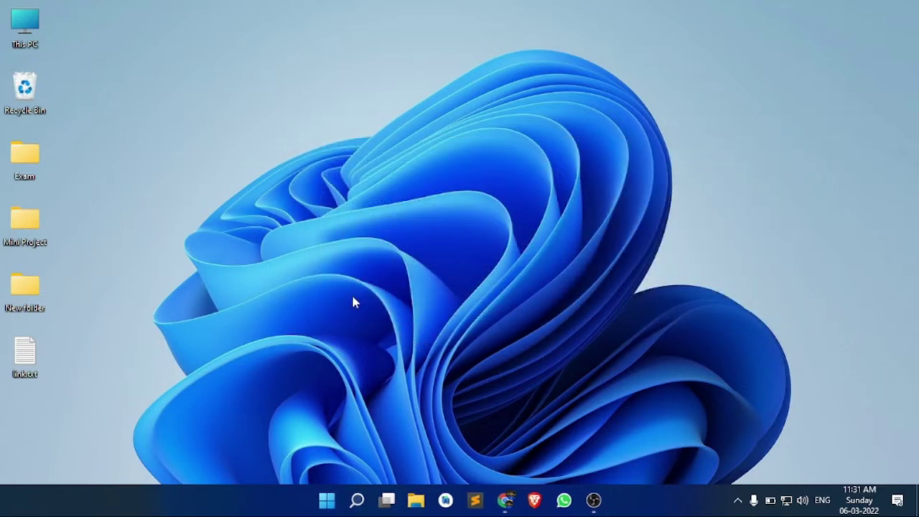
- Restart the computer so the script in the Startup folder runs
{"action": "right_click", "coordinate": [309, 217]}
{"action": "left_click", "coordinate": [320, 505]}
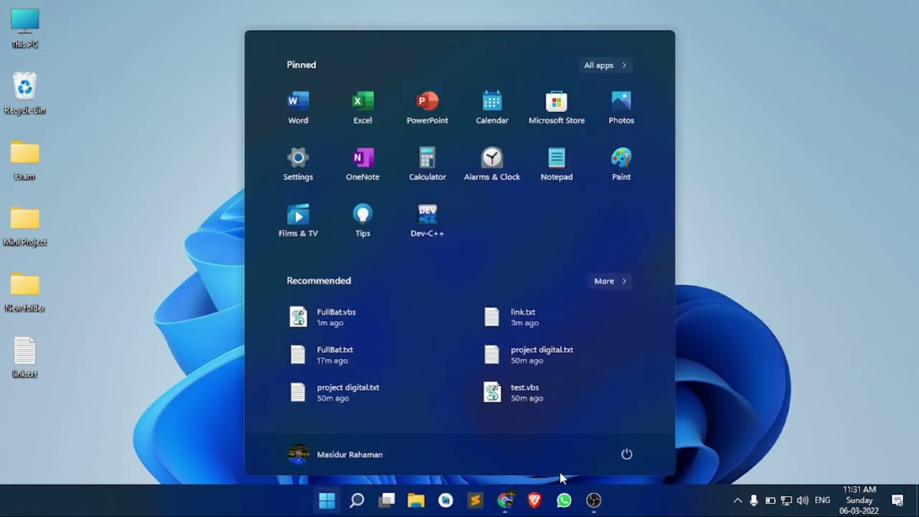
{"action": "left_click", "coordinate": [626, 453]}
{"action": "left_click", "coordinate": [634, 404]}
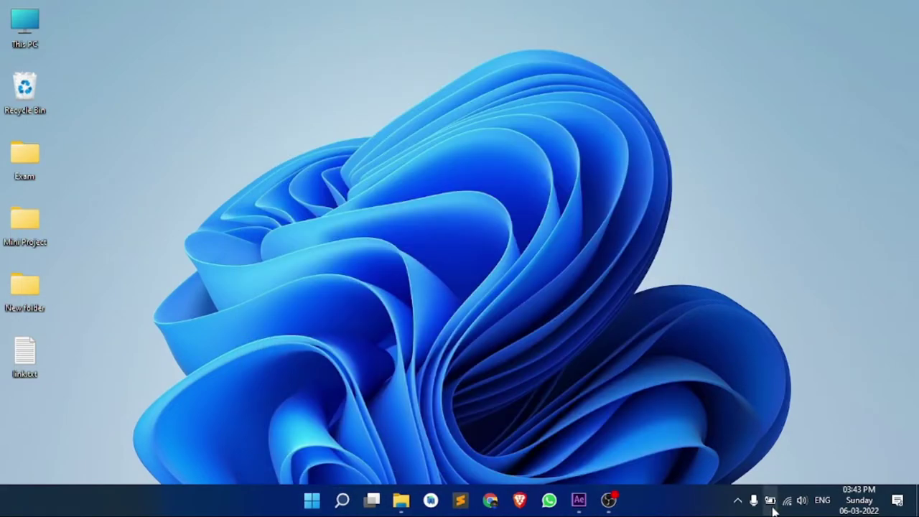
- Check the laptop's battery charge status
{"action": "left_click", "coordinate": [770, 502]}
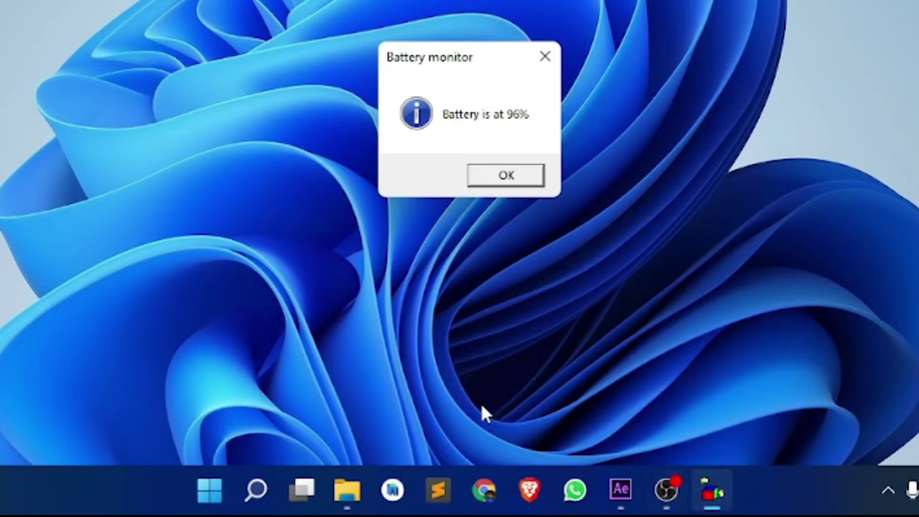
{"action": "left_click", "coordinate": [438, 492]}
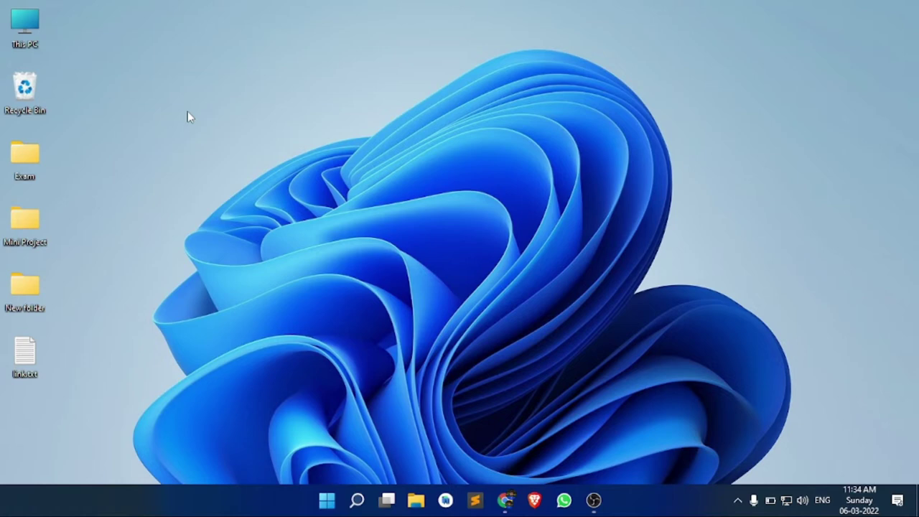
- Open This PC and enter "startup" as the location to reach the Startup folder again
{"action": "double_click", "coordinate": [36, 21]}
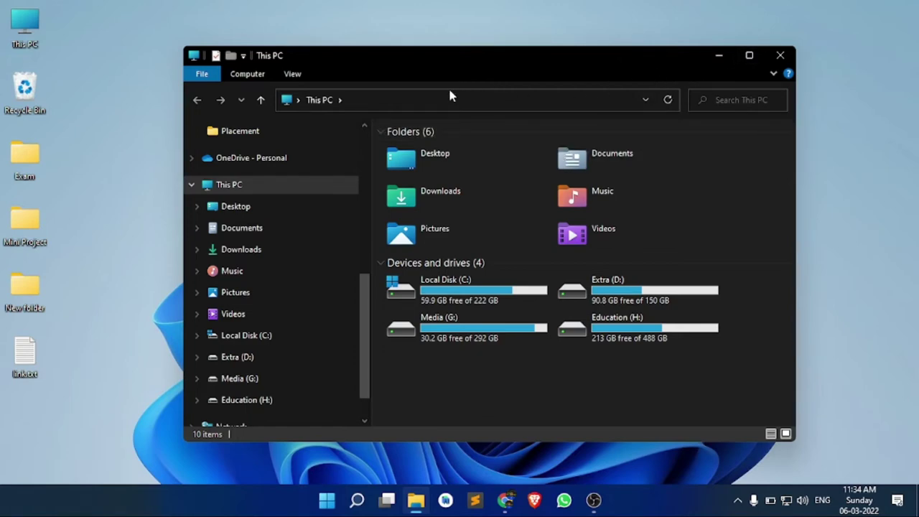
{"action": "left_click", "coordinate": [410, 94]}
{"action": "type", "text": "s"}
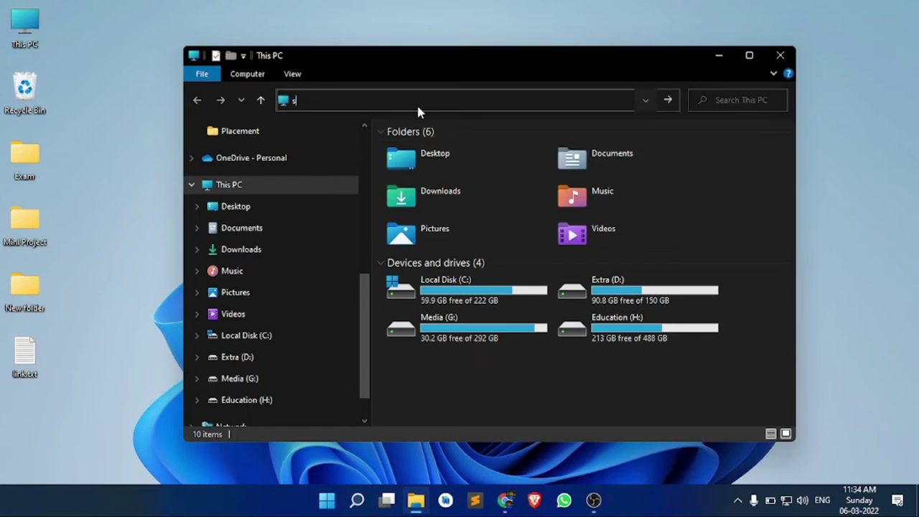
{"action": "type", "text": "tartup"}
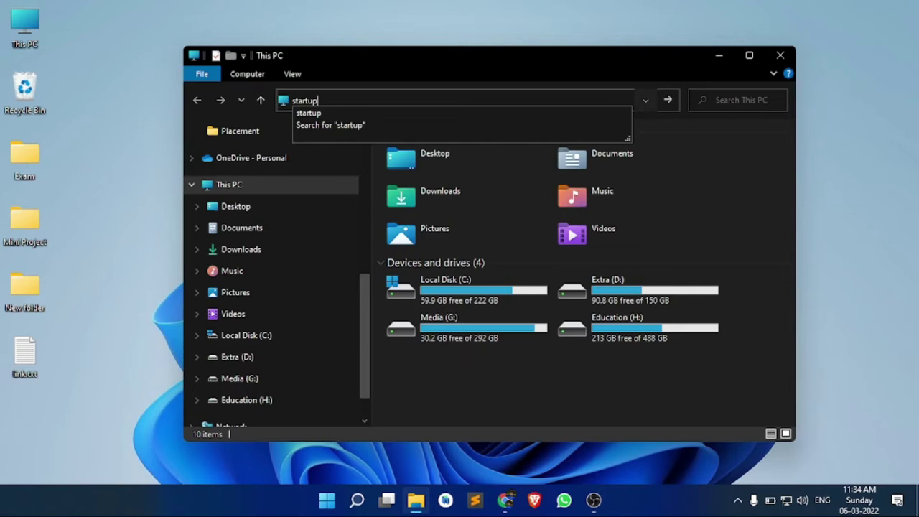
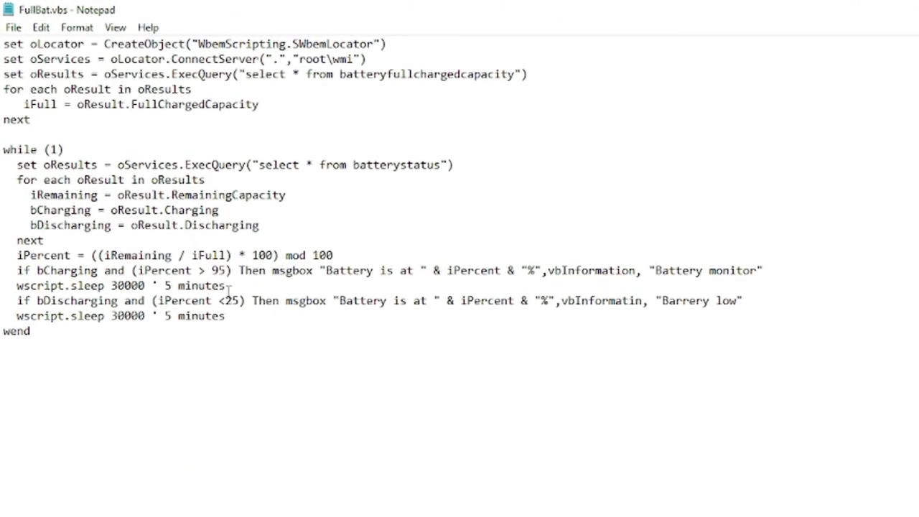
- Highlight the charging threshold 95 in the bCharging condition of FullBat.vbs to examine it
{"action": "left_click_drag", "start_coordinate": [272, 325], "coordinate": [255, 325]}
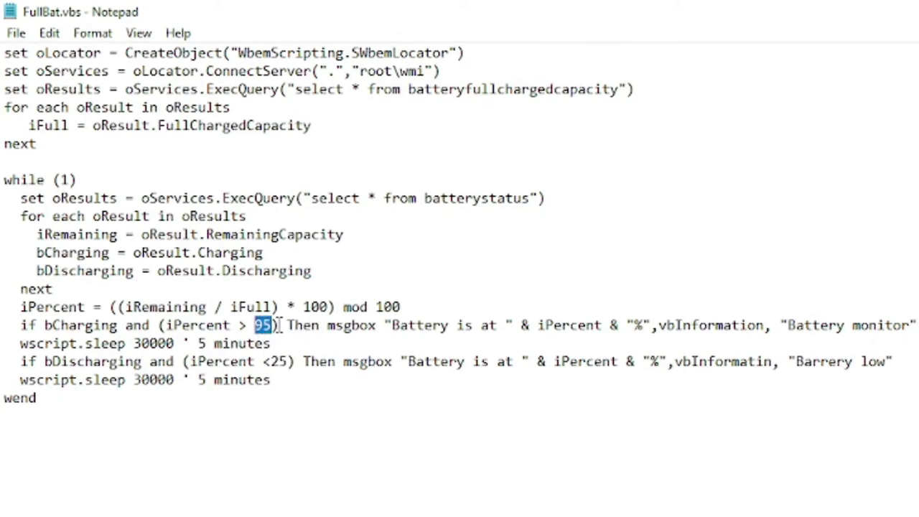
{"action": "left_click", "coordinate": [279, 325]}
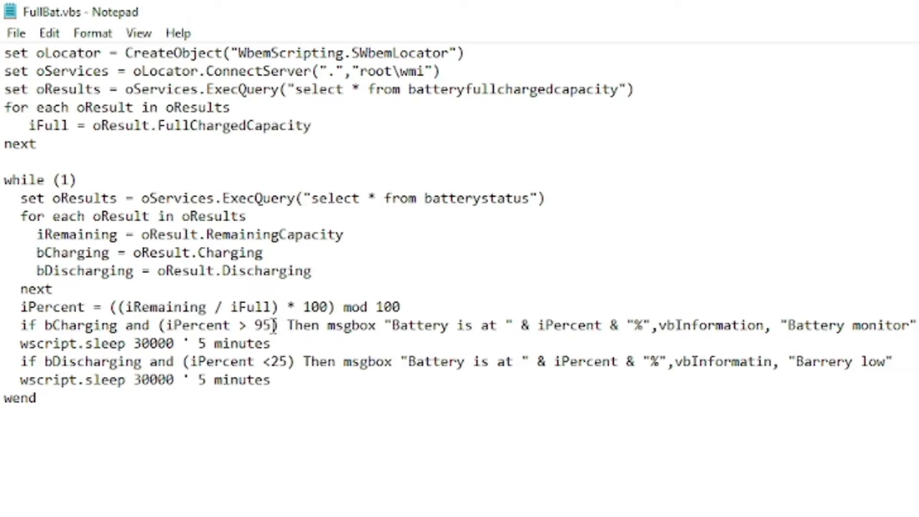
{"action": "left_click_drag", "start_coordinate": [273, 325], "coordinate": [256, 325]}
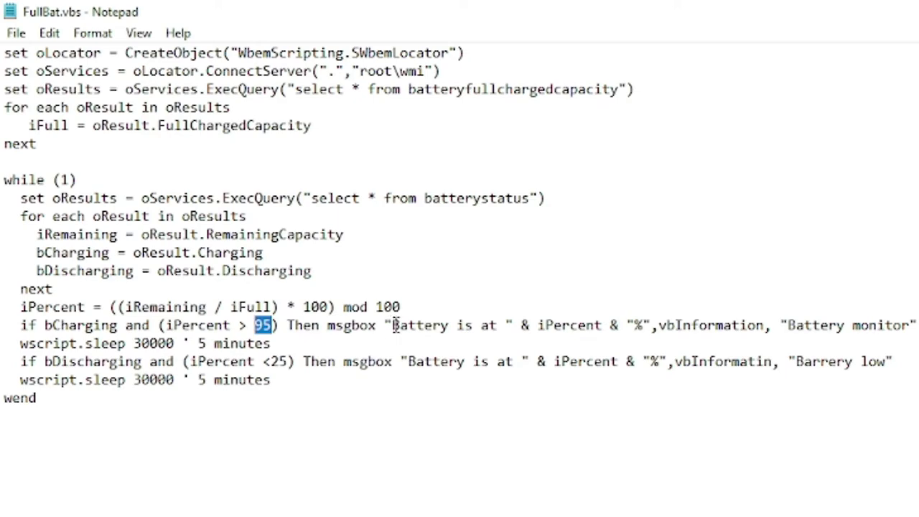
- Examine the charging alert's message text, then the discharging threshold and the "Barrery low" title in FullBat.vbs
{"action": "left_click_drag", "start_coordinate": [393, 325], "coordinate": [765, 325]}
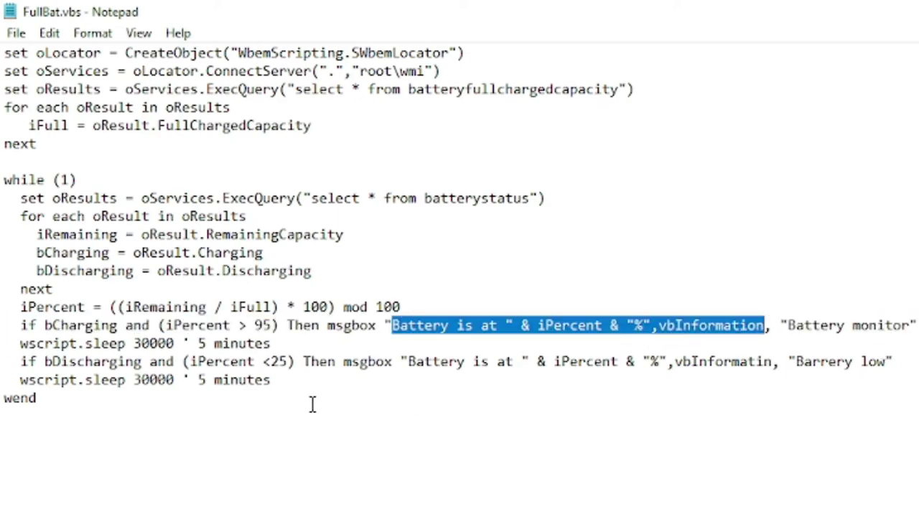
{"action": "left_click", "coordinate": [271, 380]}
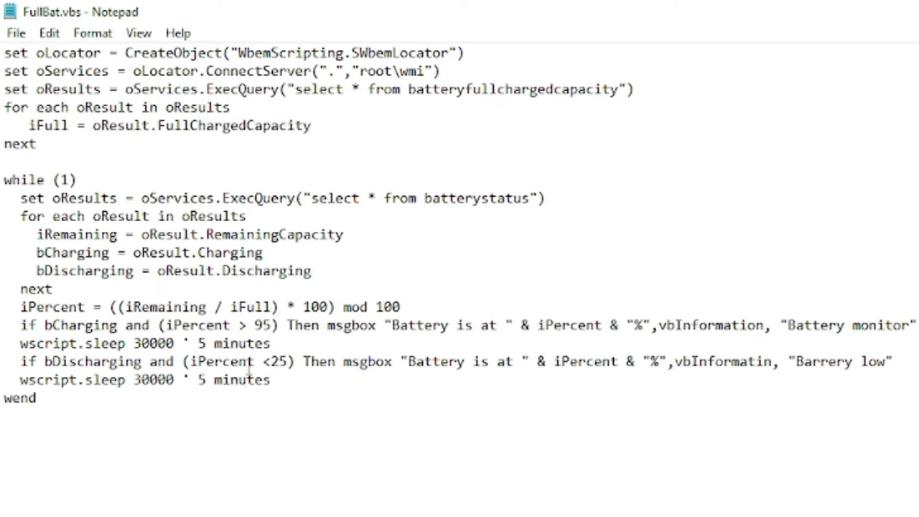
{"action": "left_click_drag", "start_coordinate": [289, 361], "coordinate": [270, 361]}
{"action": "left_click_drag", "start_coordinate": [795, 361], "coordinate": [893, 363]}
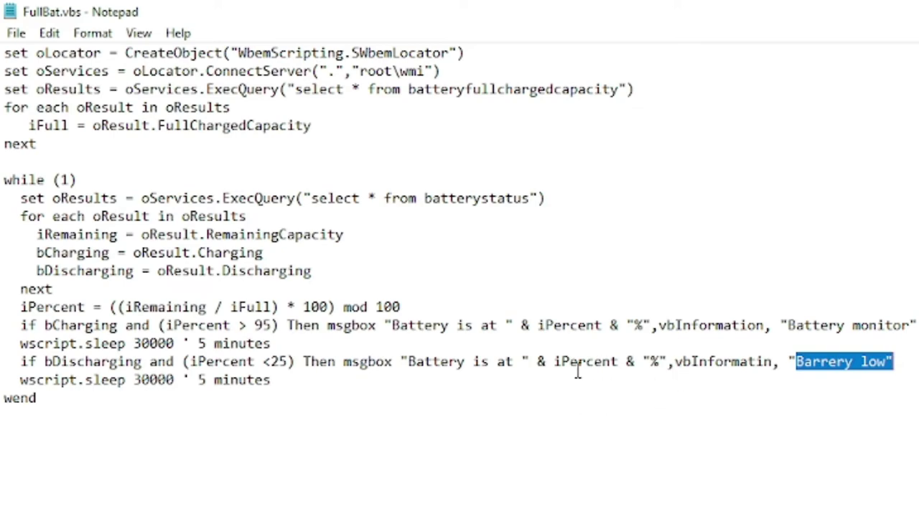
{"action": "left_click", "coordinate": [326, 387]}
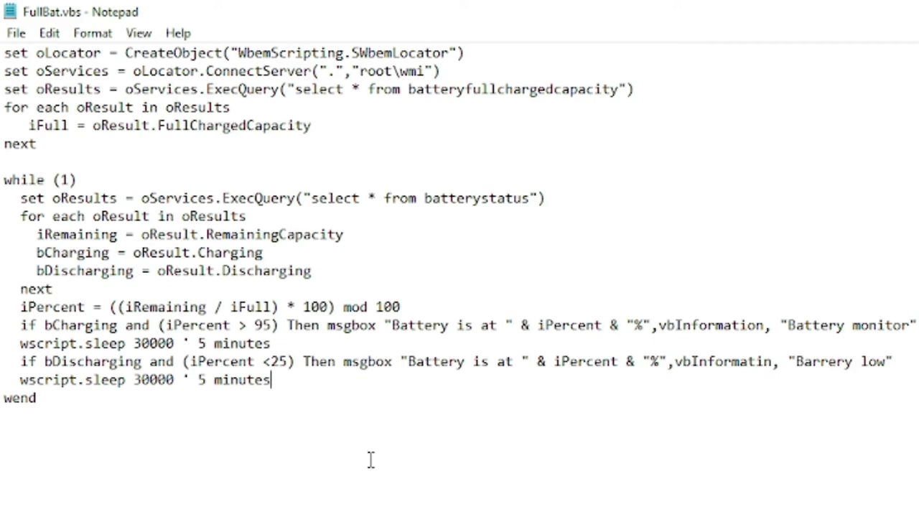
- Set the charging threshold in the bCharging condition of FullBat.vbs to 90
{"action": "key", "text": "Up"}
{"action": "key", "text": "Up"}
{"action": "key", "text": "Up"}
{"action": "key", "text": "shift+Left"}
{"action": "key", "text": "shift+Left"}
{"action": "type", "text": "90"}
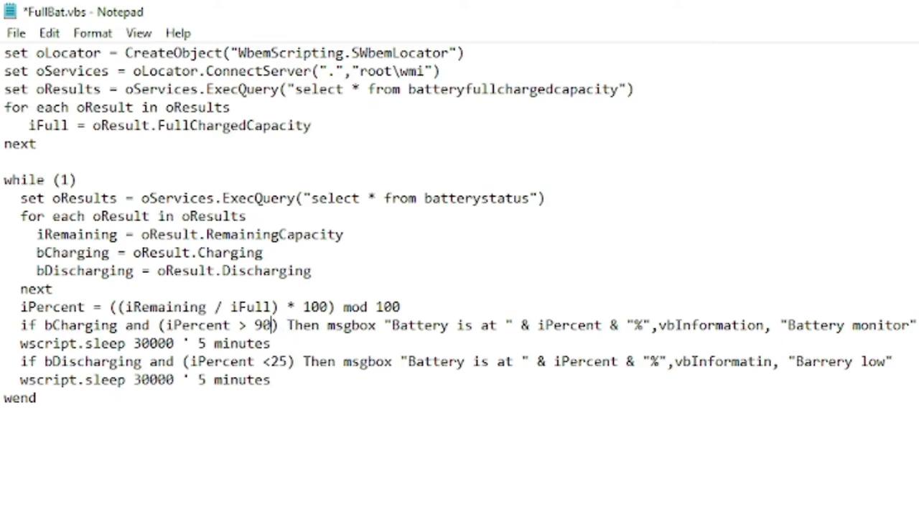
- Set the discharging threshold in the bDischarging condition to 20, with a space after the less-than sign
{"action": "left_click", "coordinate": [287, 362]}
{"action": "left_click_drag", "start_coordinate": [287, 362], "coordinate": [271, 362]}
{"action": "type", "text": "20"}
{"action": "left_click_drag", "start_coordinate": [288, 364], "coordinate": [280, 363]}
{"action": "left_click", "coordinate": [271, 361]}
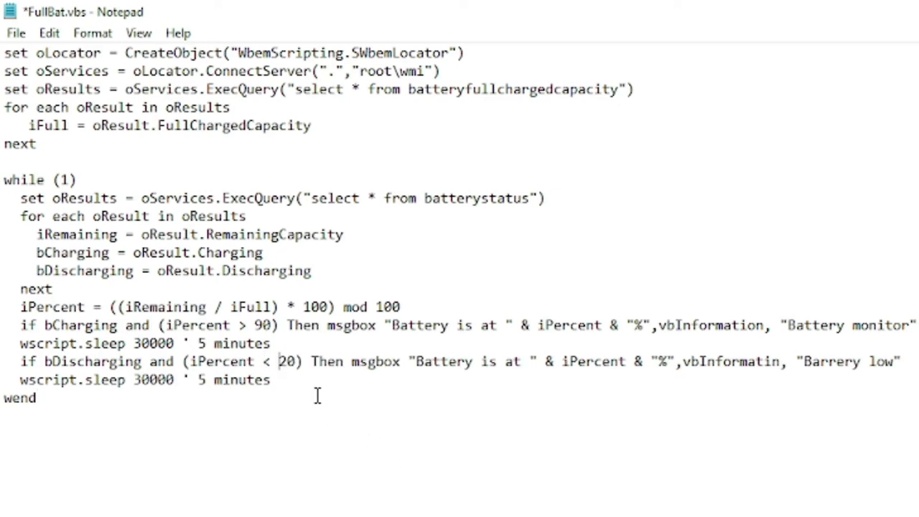
- Set the threshold in the bDischarging condition to 25 and the one in the bCharging condition to 95
{"action": "left_click_drag", "start_coordinate": [294, 365], "coordinate": [278, 363]}
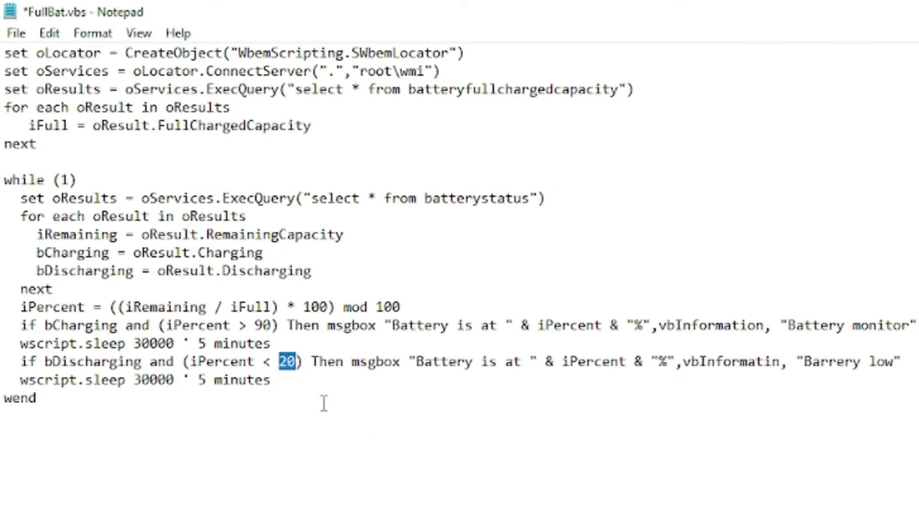
{"action": "type", "text": "25"}
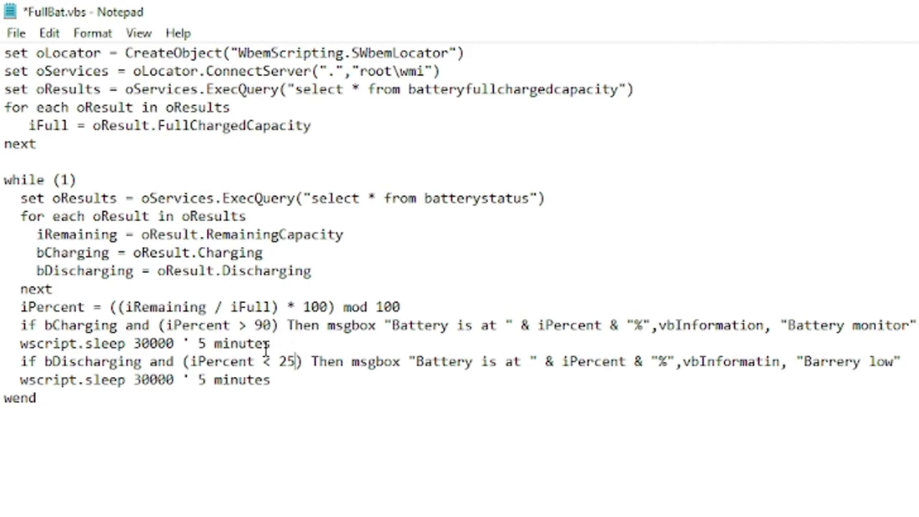
{"action": "left_click_drag", "start_coordinate": [274, 326], "coordinate": [255, 325]}
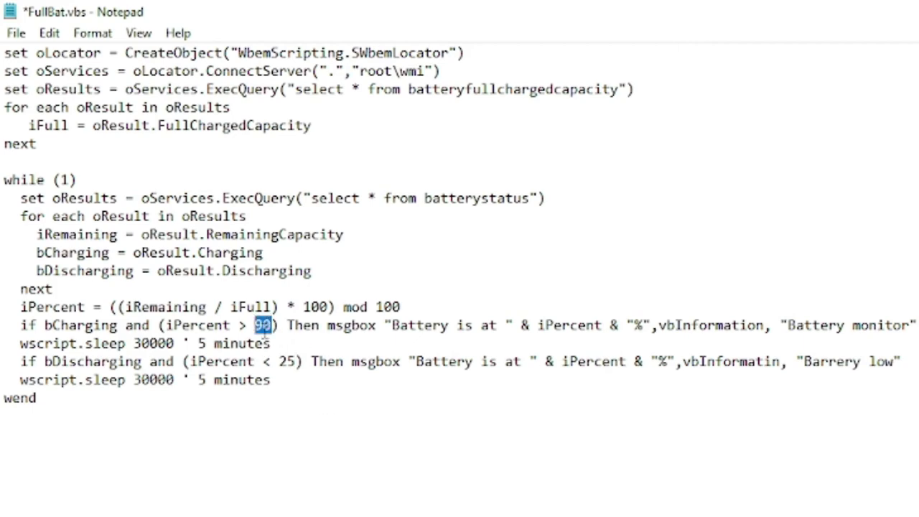
{"action": "type", "text": "95"}
- Save FullBat.vbs and close the Startup folder window
{"action": "left_click", "coordinate": [311, 384]}
{"action": "key", "text": "ctrl+s"}
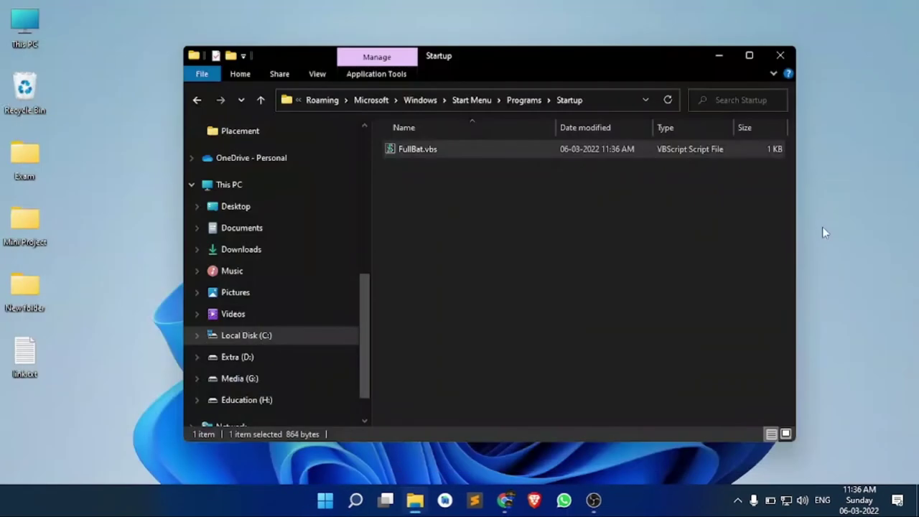
{"action": "left_click", "coordinate": [780, 56]}
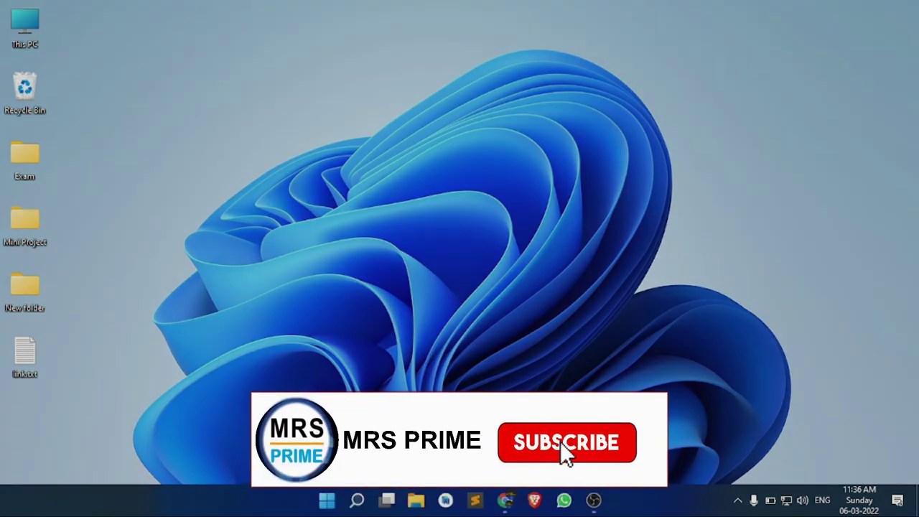
{"action": "left_click", "coordinate": [593, 500]}
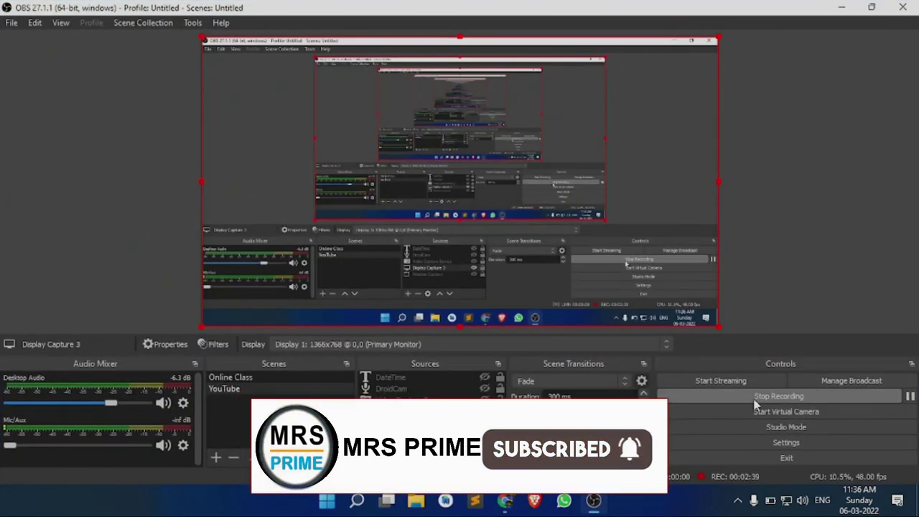